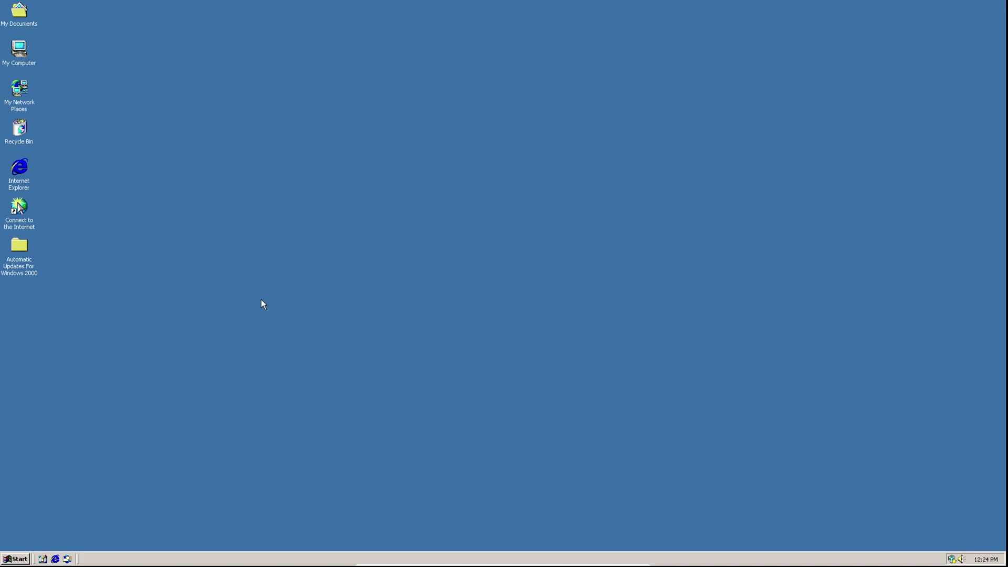
Run winver from the Run box to show Windows 2000 version 5.0, Build 2195, Service Pack 4
key("super+r")
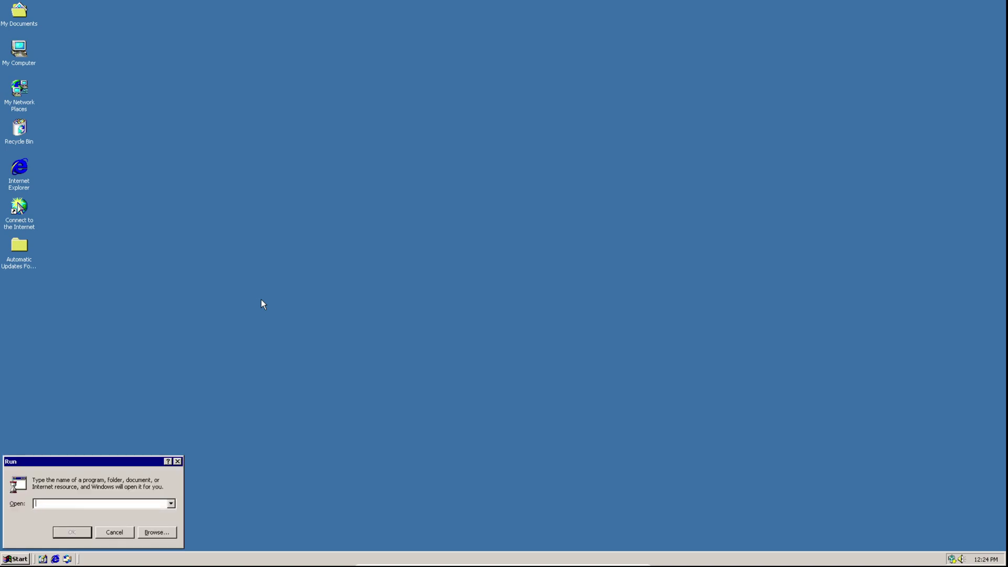
type("winver")
key("Return")
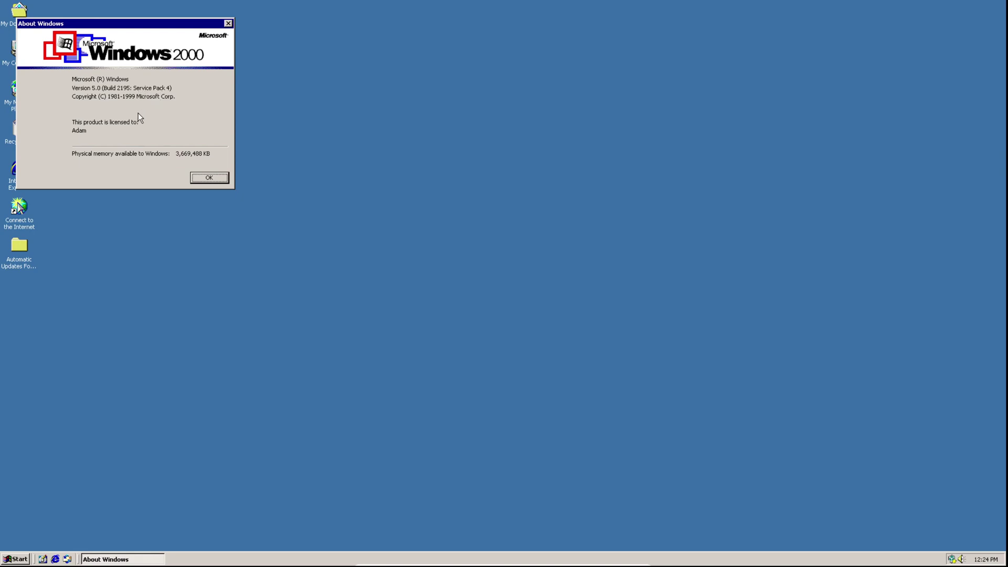
Dismiss About Windows and browse the SP4 and Internet Explorer 6 subfolders of Automatic Updates For Windows 2000
left_click(209, 178)
double_click(23, 247)
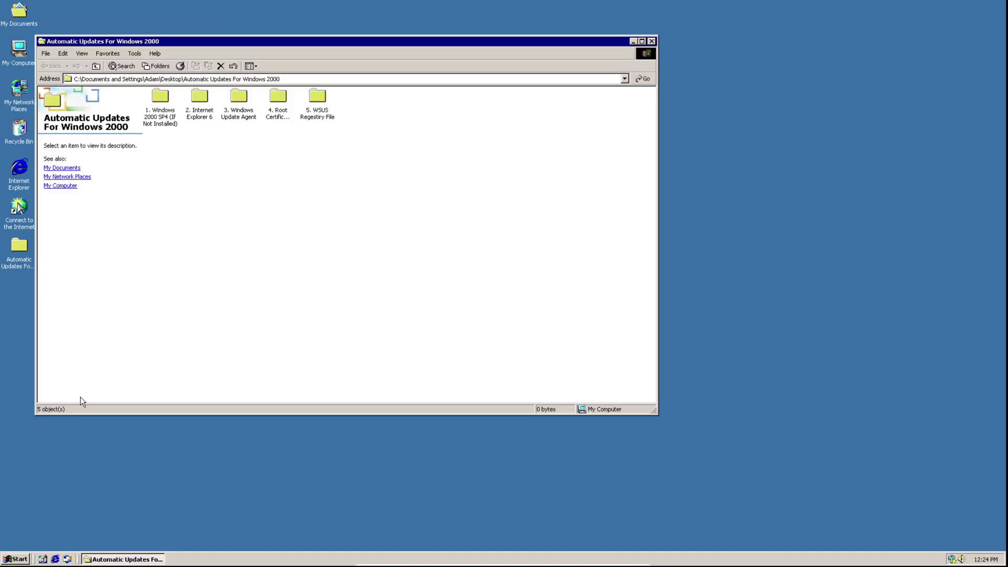
double_click(160, 94)
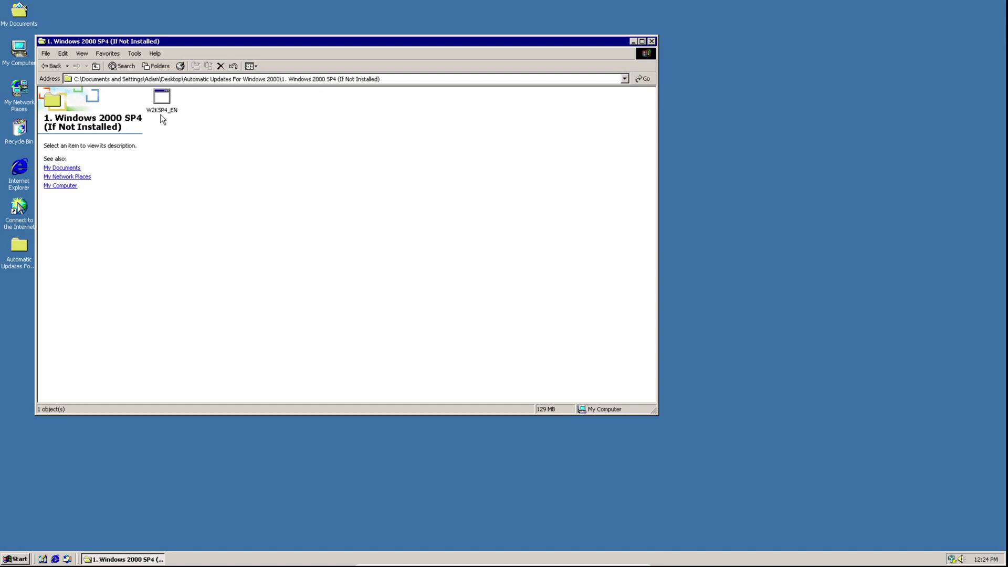
key("BackSpace")
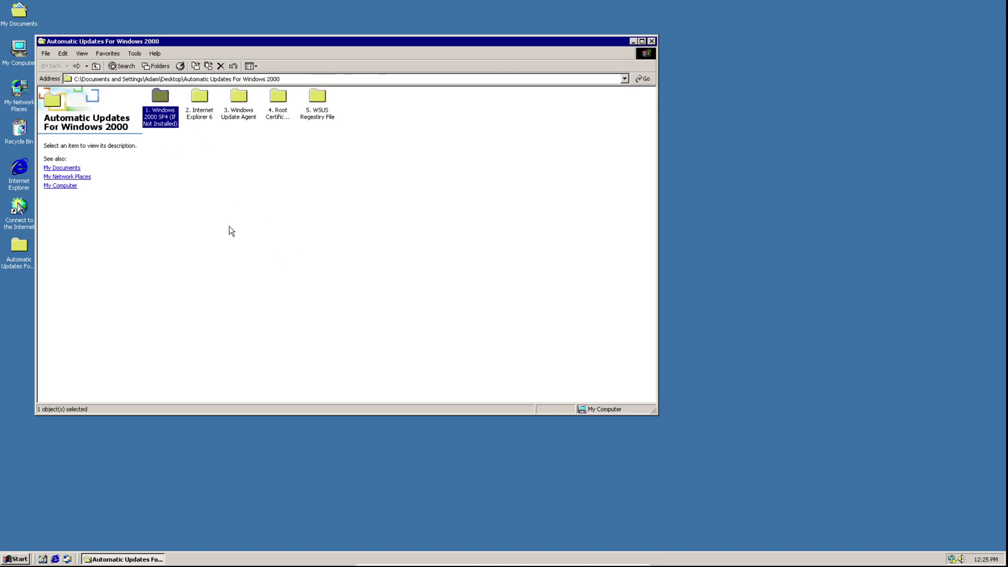
double_click(197, 98)
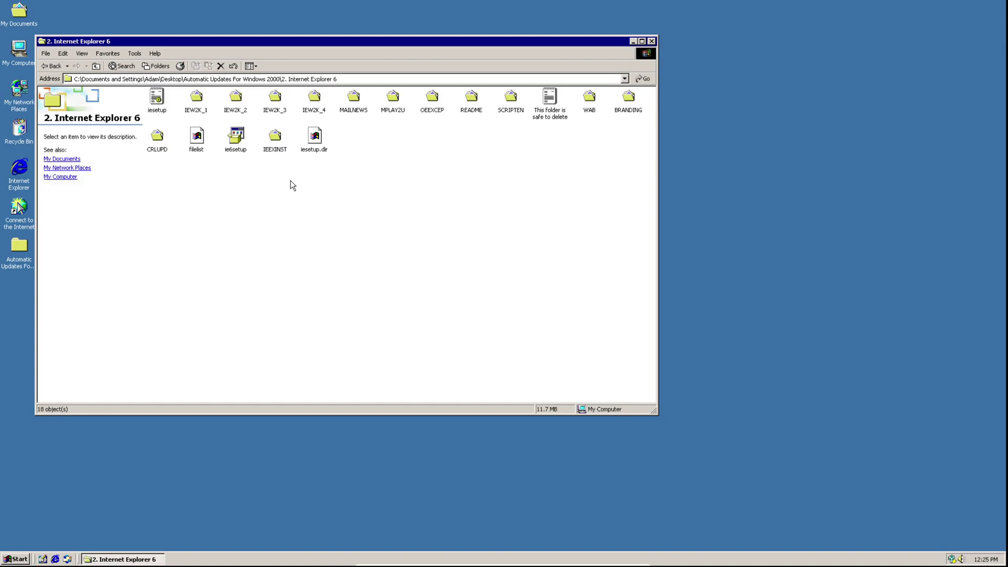
key("BackSpace")
Close the folder window and reopen Automatic Updates For Windows 2000 from the desktop
left_click(269, 244)
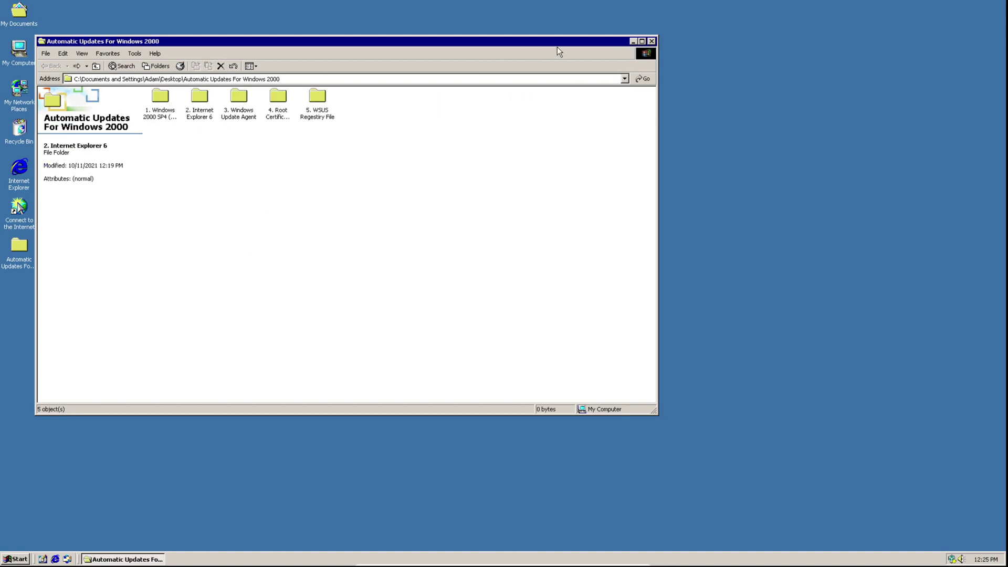
left_click(652, 41)
left_click(132, 300)
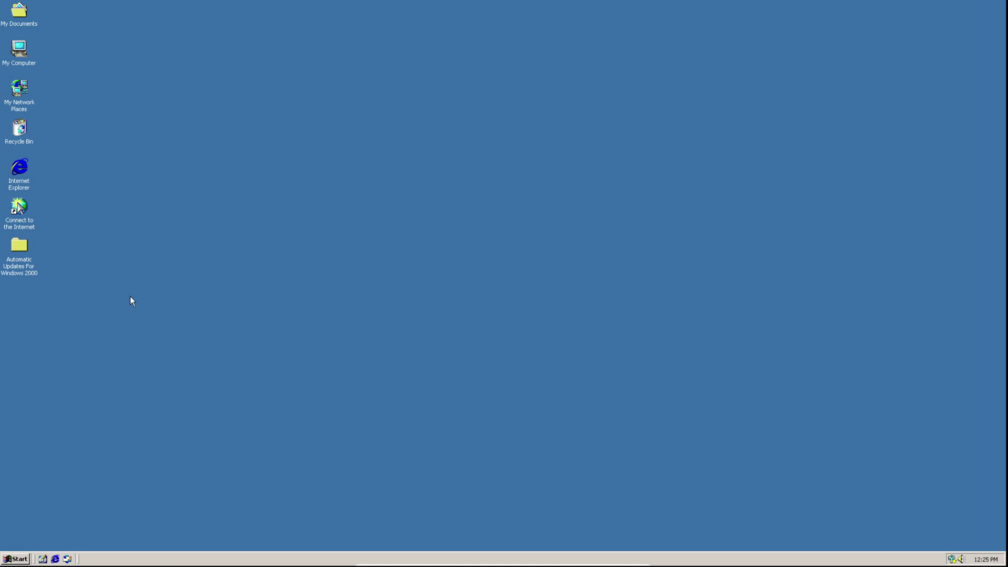
double_click(18, 247)
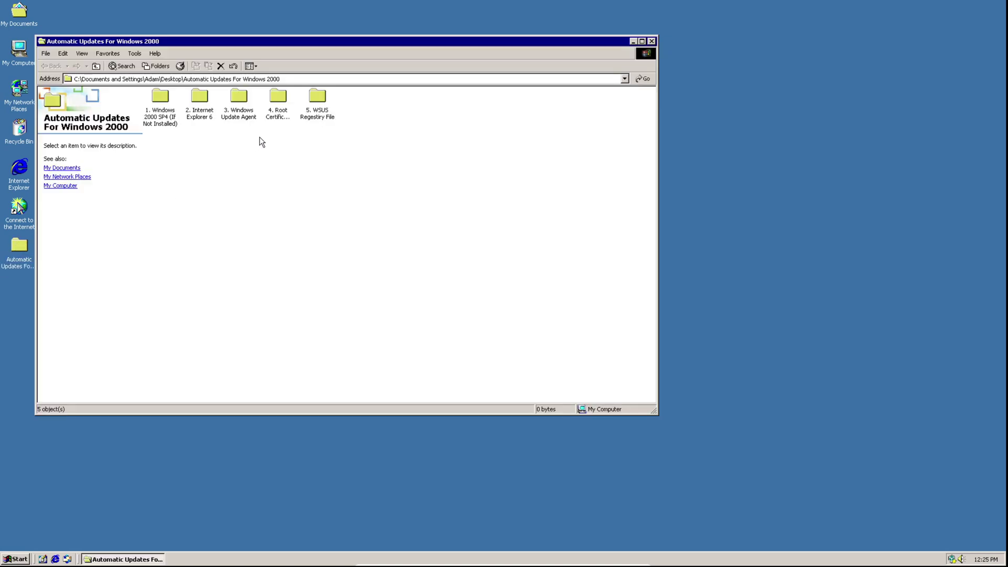
Install WindowsUpdateAgent30-x86 from the 3. Windows Update Agent folder, agreeing to its license terms
double_click(241, 98)
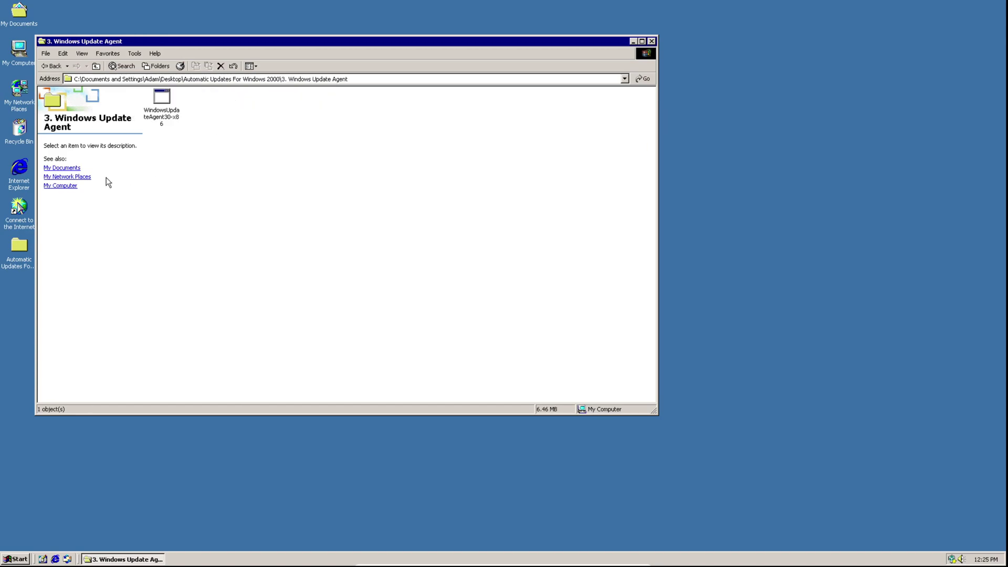
double_click(169, 98)
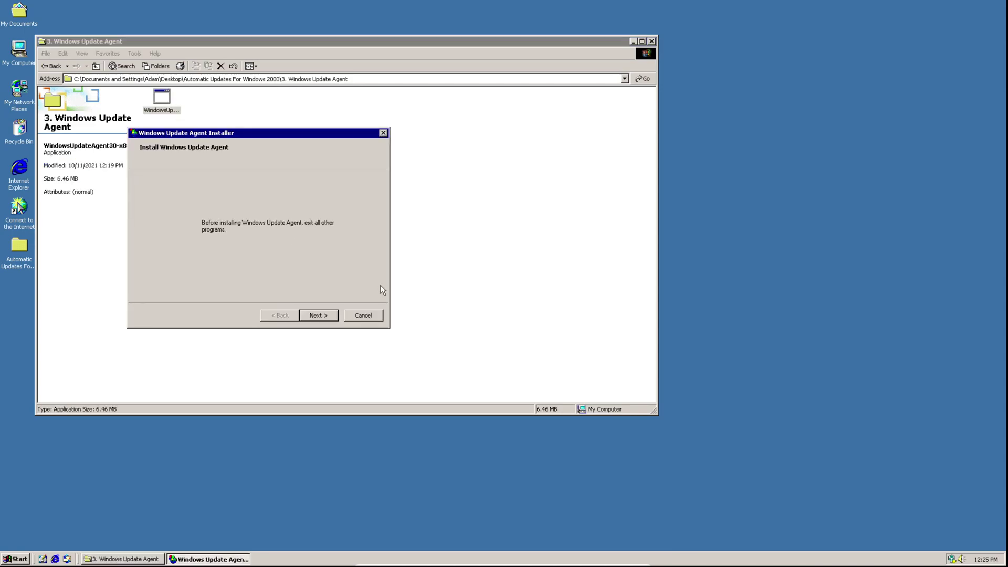
left_click(319, 316)
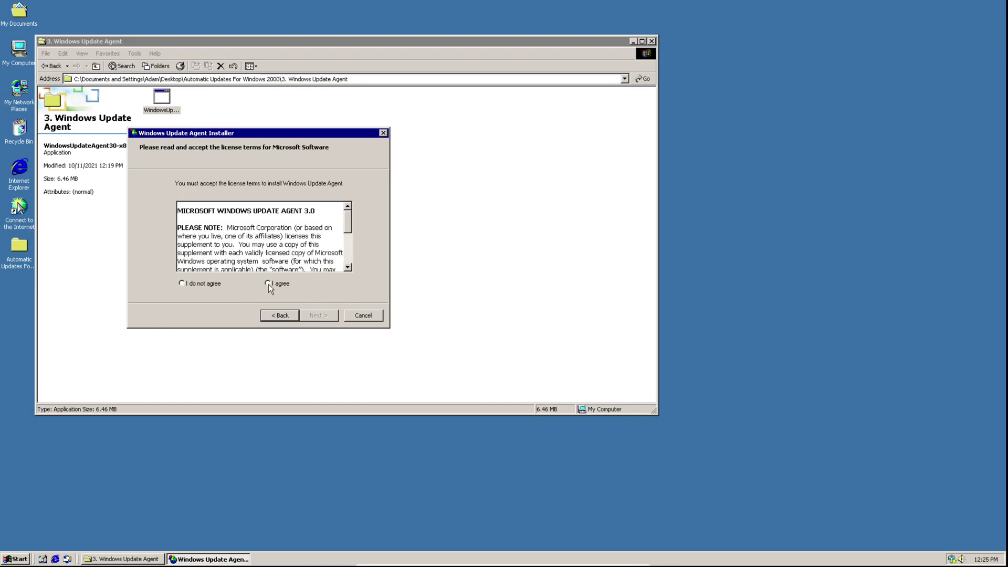
left_click(269, 283)
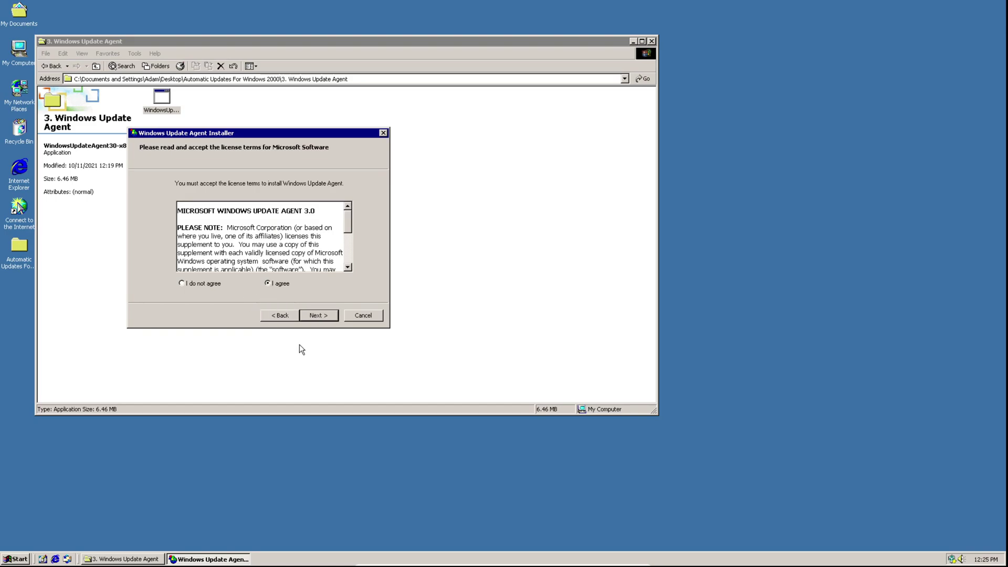
left_click(322, 316)
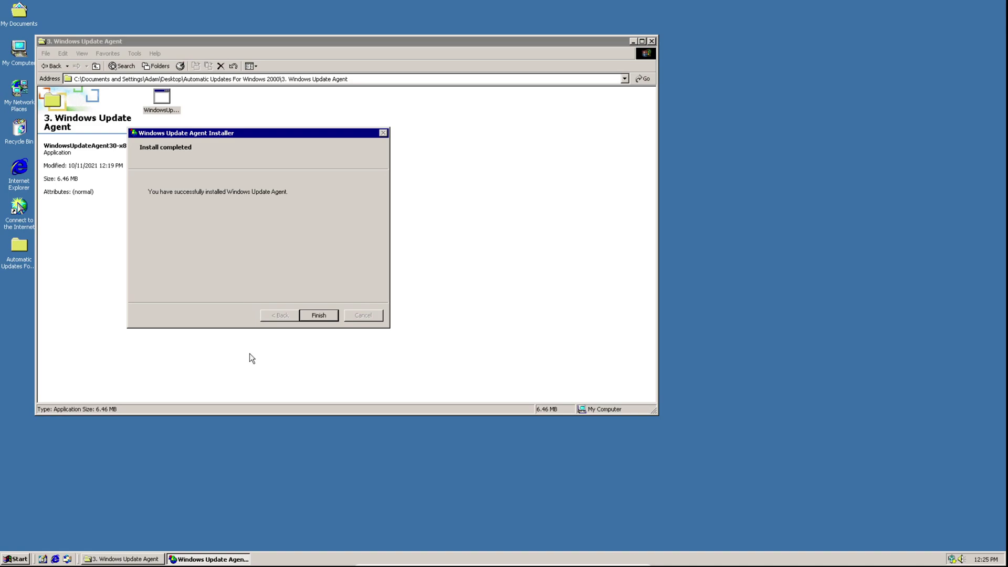
left_click(317, 315)
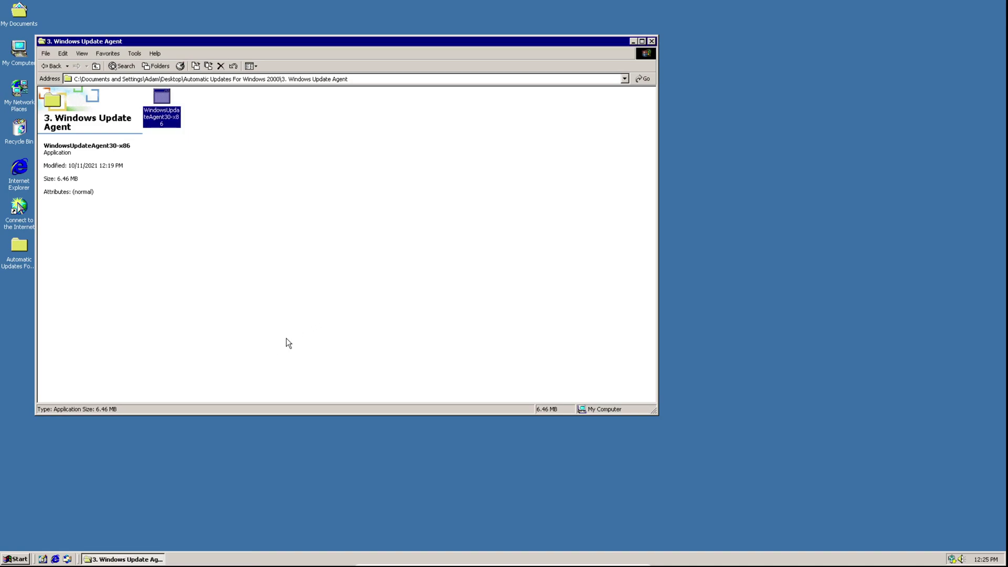
Close the 3. Windows Update Agent folder window to reveal the desktop
left_click(334, 148)
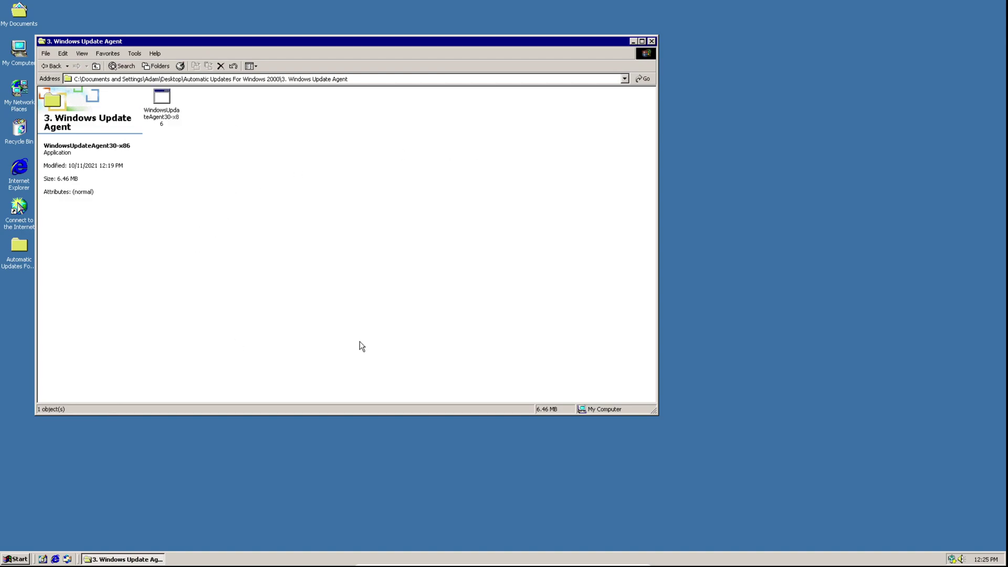
left_click(651, 41)
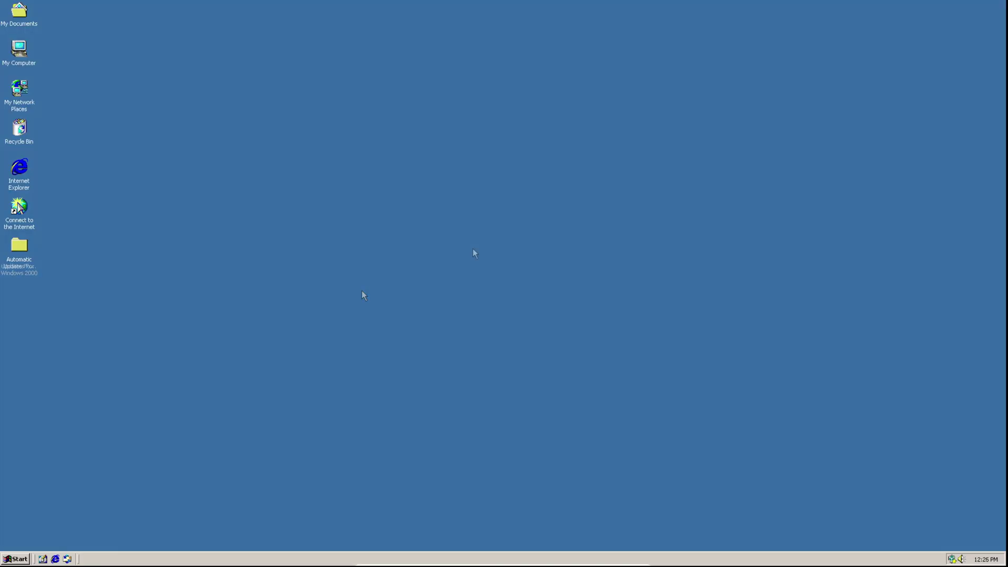
Run rootsupd from 4. Root Certificate Update to install the April 2016 roots, then go back
double_click(23, 247)
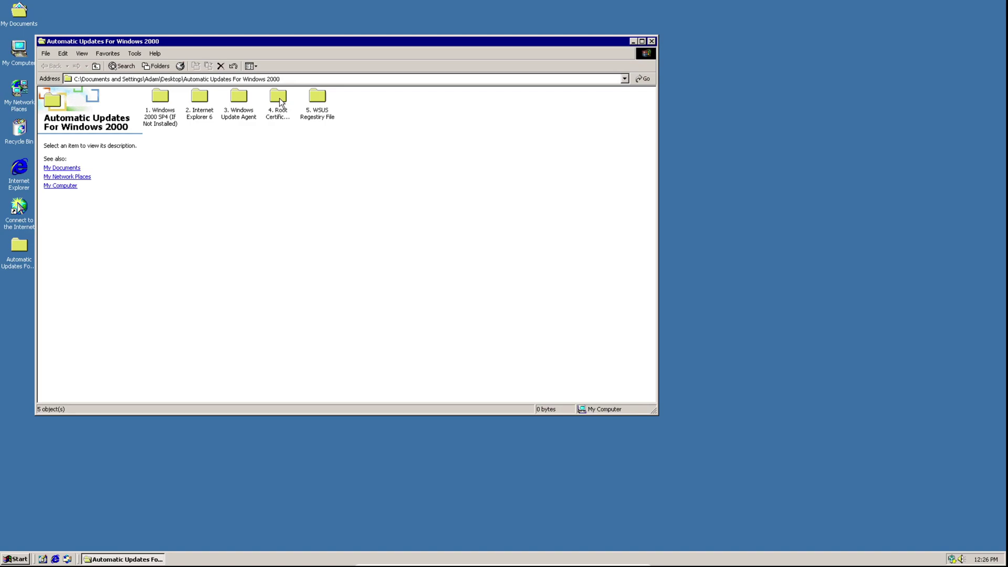
double_click(279, 99)
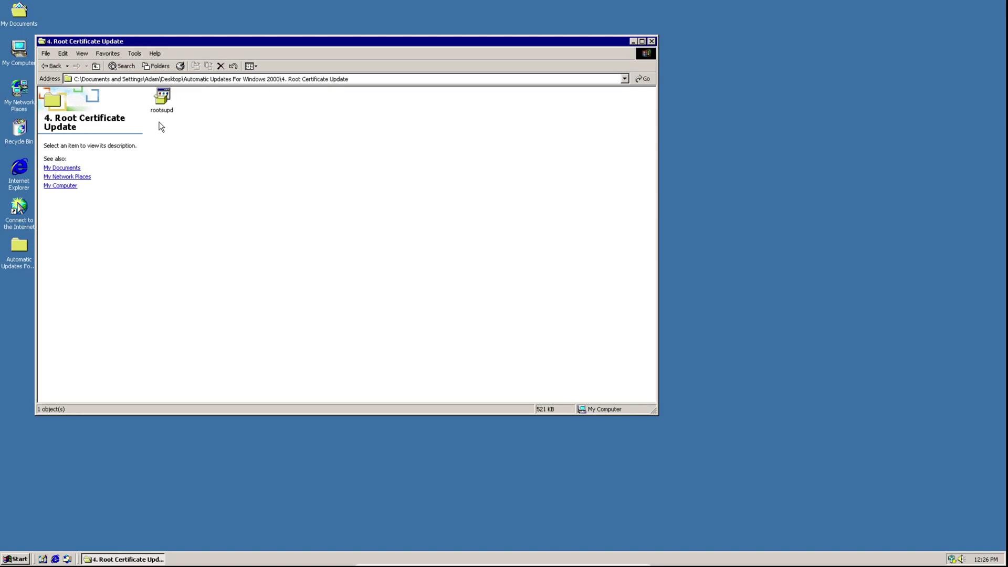
double_click(162, 101)
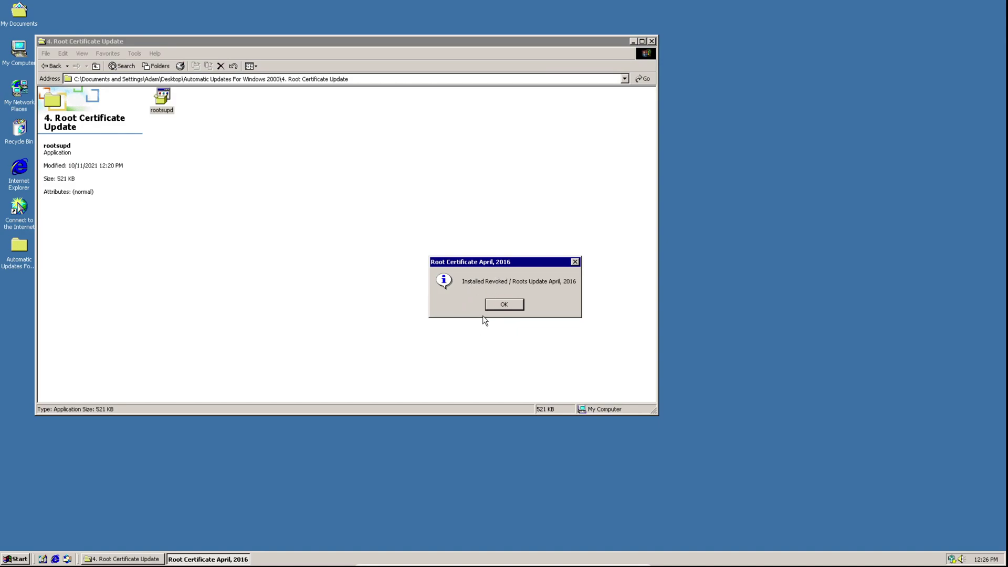
left_click(493, 306)
left_click(310, 213)
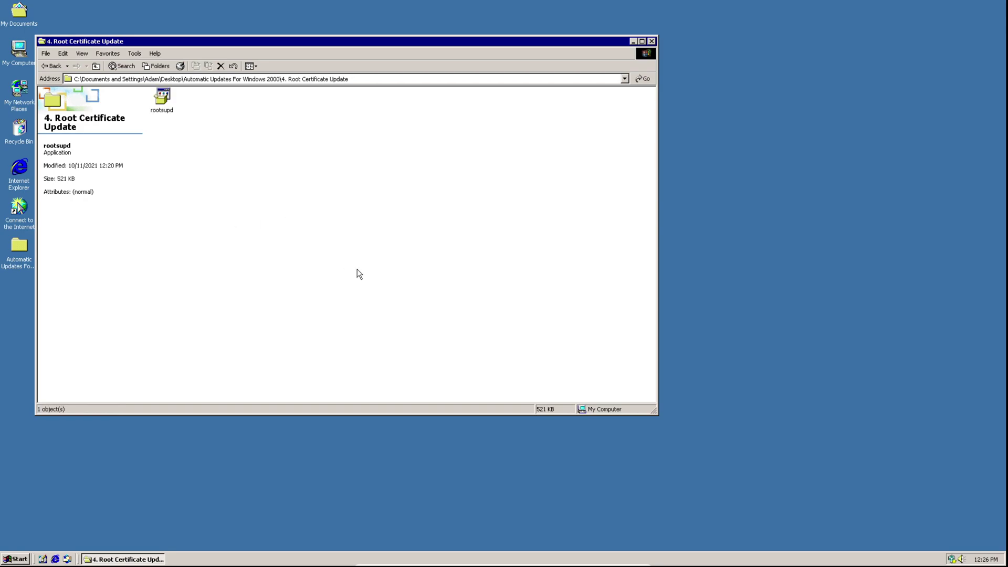
key("alt+Left")
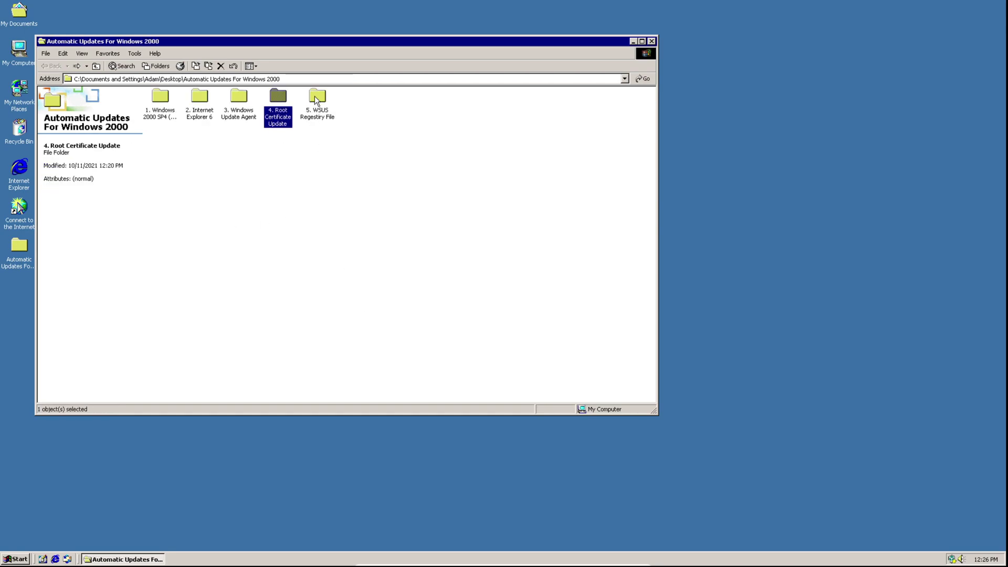
Merge wsus.reg from the 5. WSUS Regestiry File folder into the registry, confirming the import
double_click(322, 99)
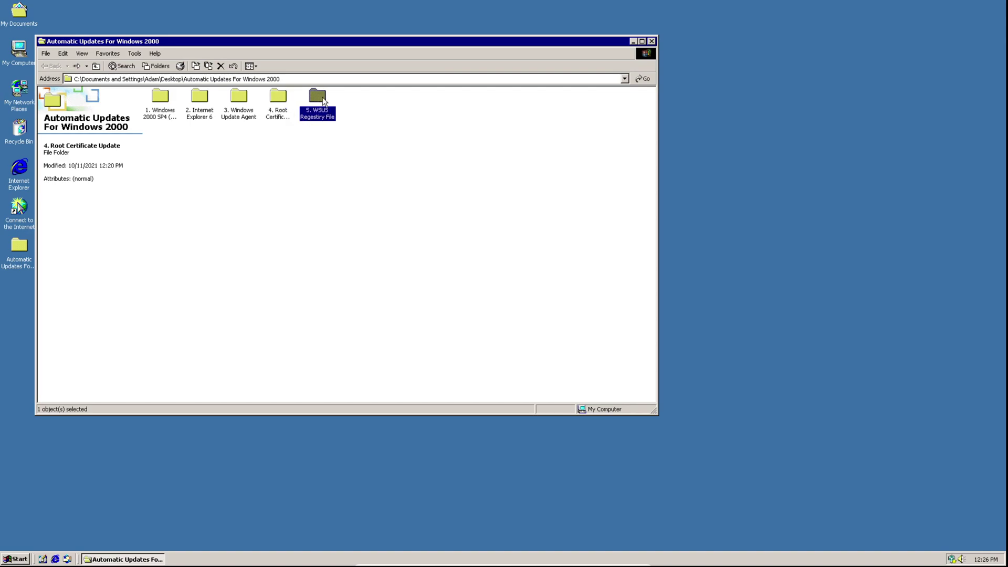
double_click(162, 98)
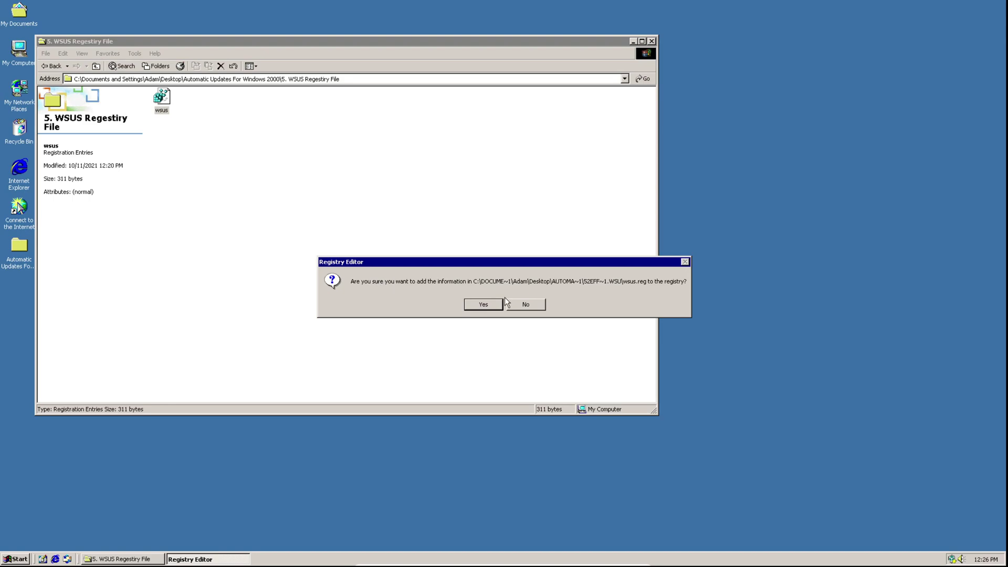
left_click(480, 305)
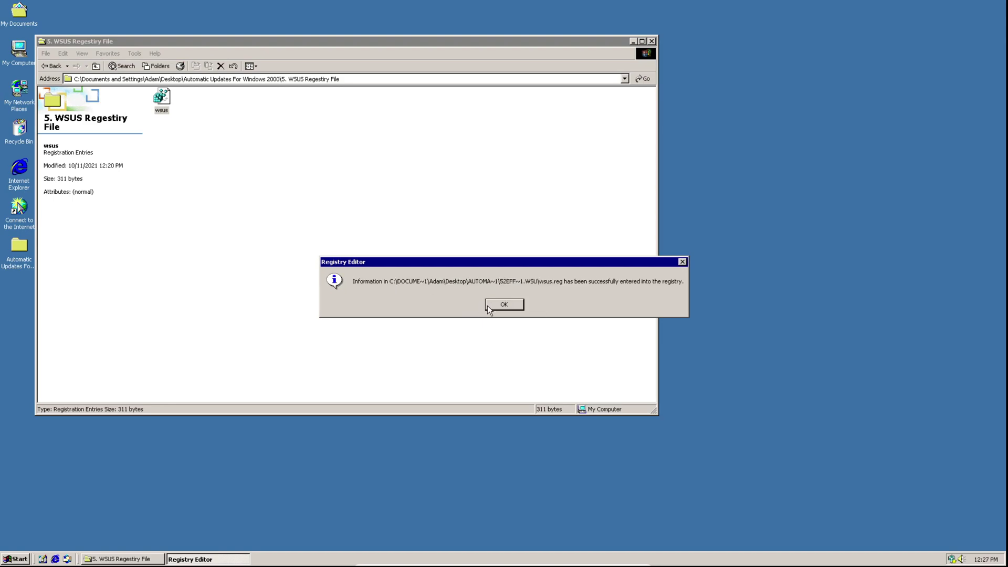
left_click(504, 305)
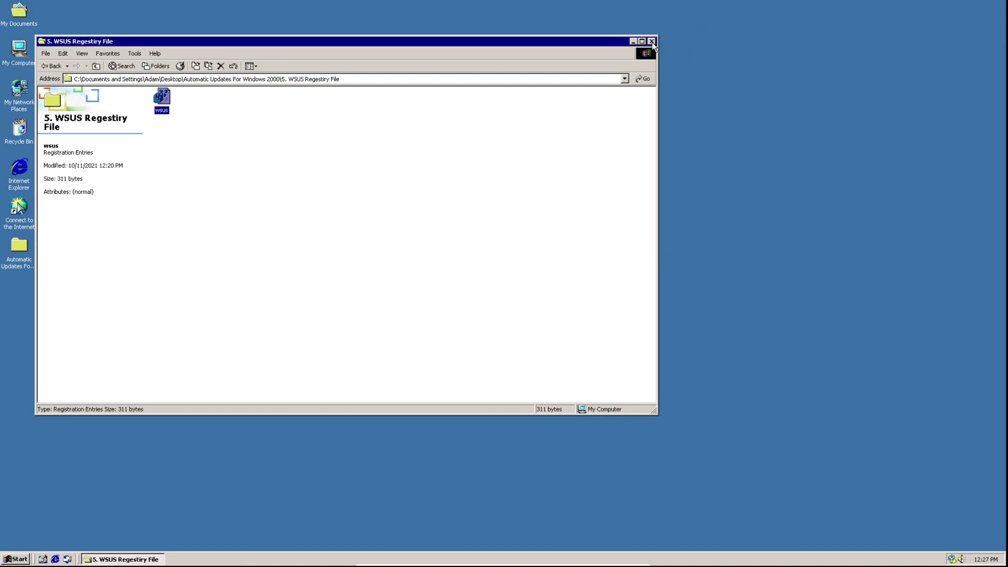
Close the WSUS folder window and run 'wuauclt /detectnow' from the Run box
left_click(652, 41)
left_click(519, 302)
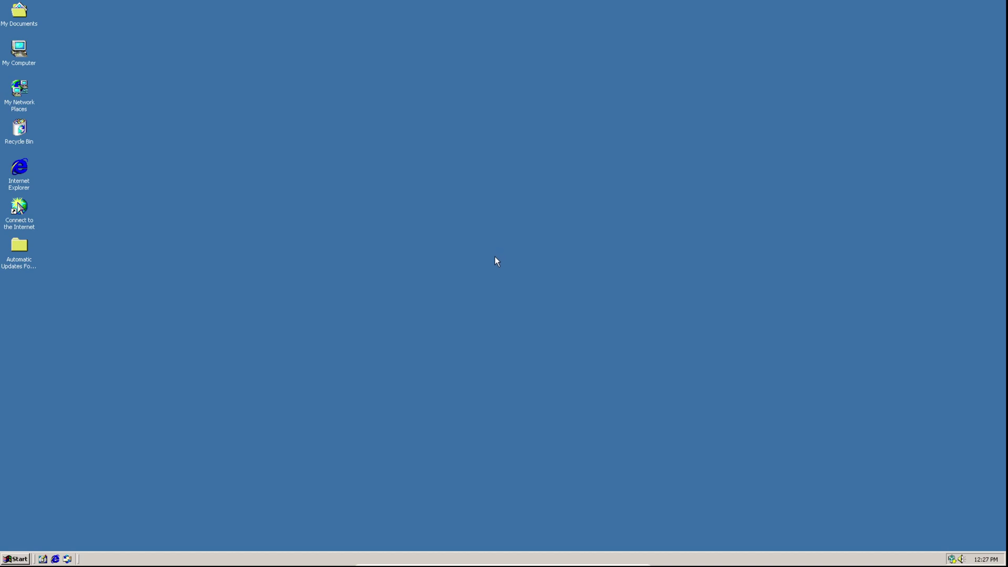
key("super+r")
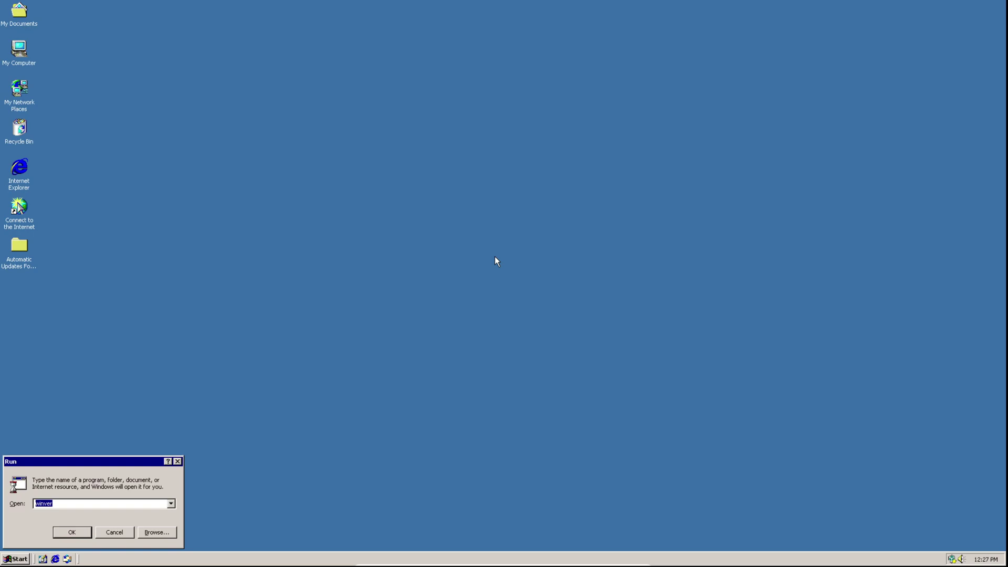
key("BackSpace")
type("wuauclt /detectnow")
key("Return")
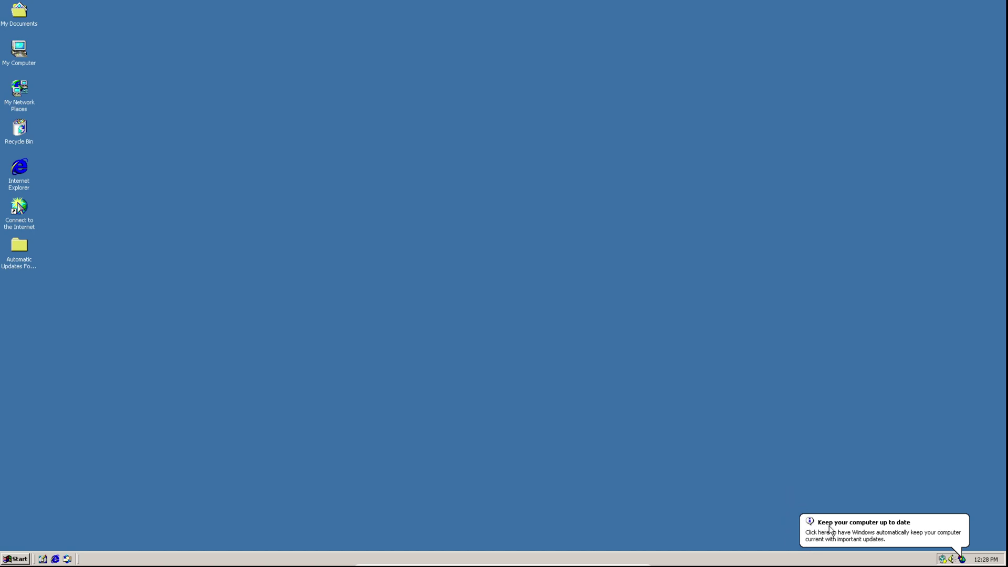
Set Automatic Updates to notify without automatically downloading or installing updates
left_click(961, 560)
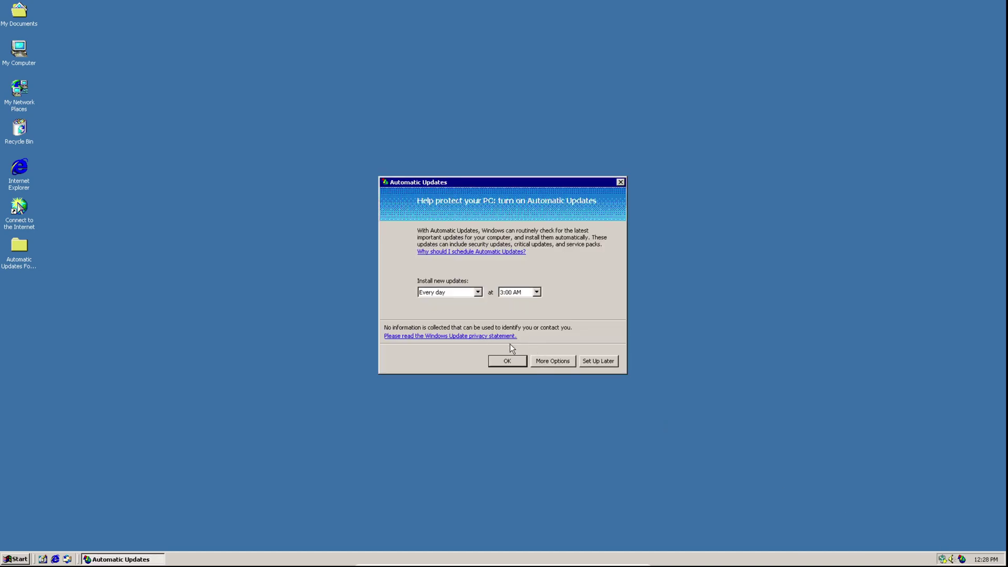
left_click(553, 362)
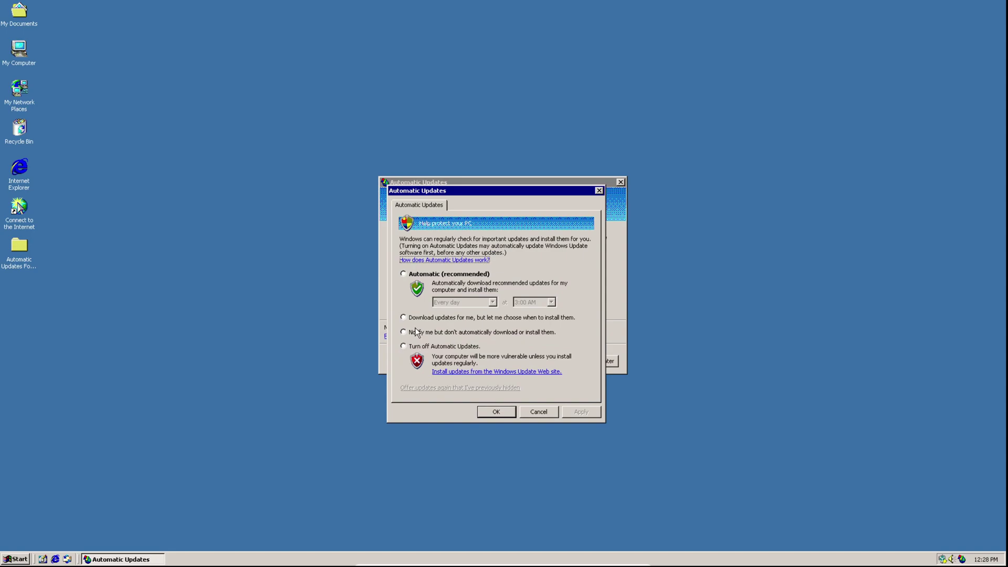
left_click(409, 333)
left_click(490, 412)
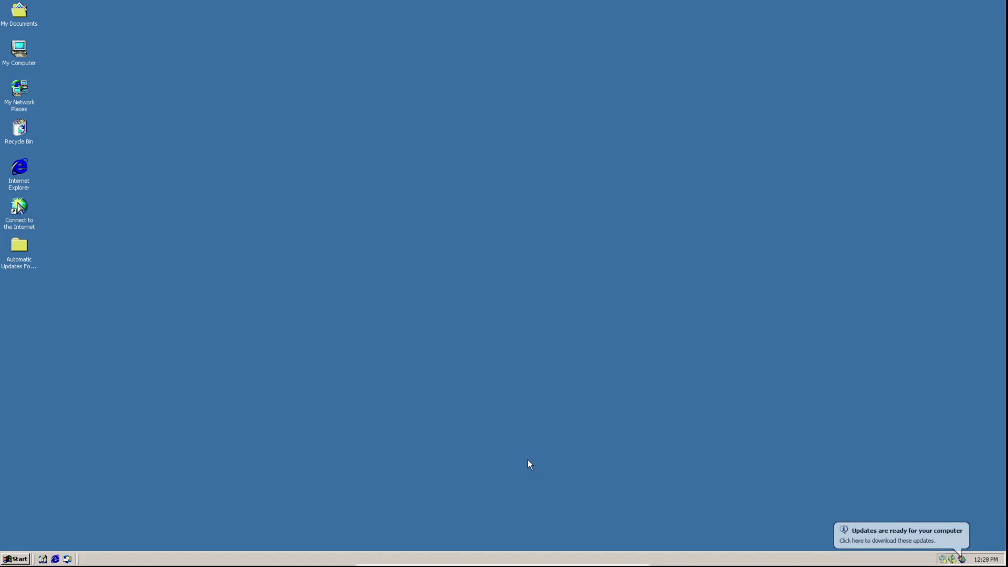
Open the ready-updates list from the tray balloon and scroll through all the checked updates
left_click(962, 560)
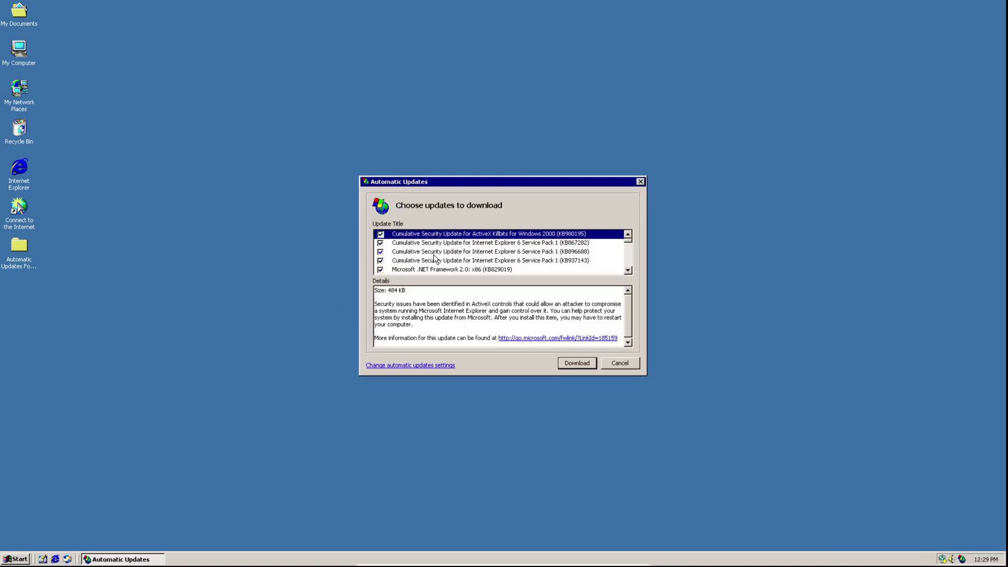
scroll(493, 256, "down", 5)
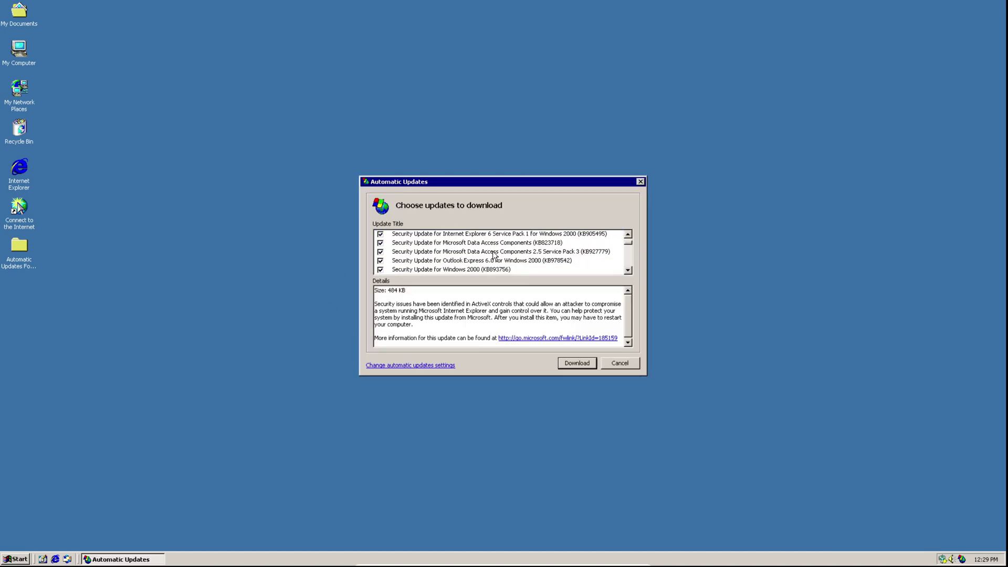
scroll(493, 256, "down", 6)
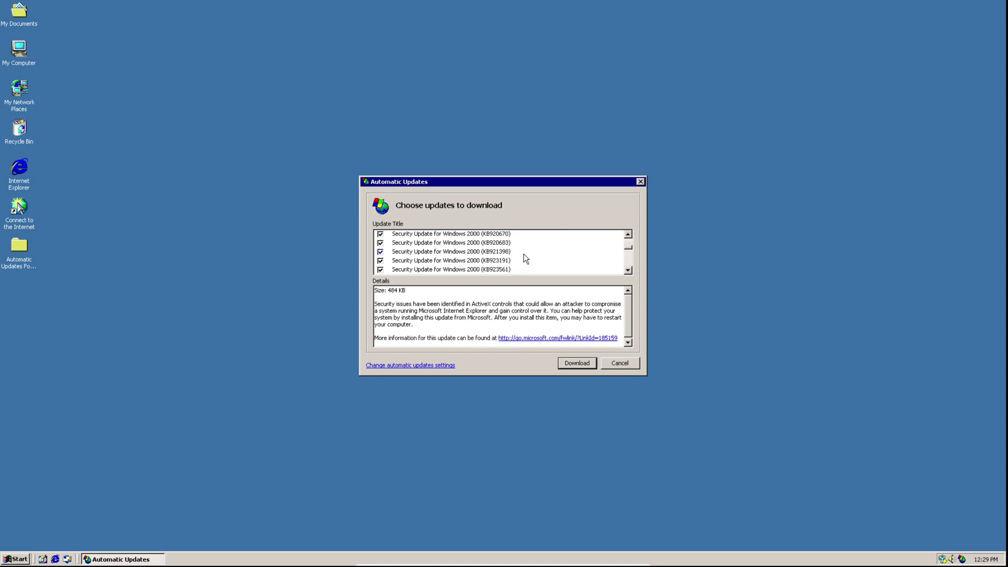
scroll(511, 264, "down", 6)
scroll(508, 262, "down", 5)
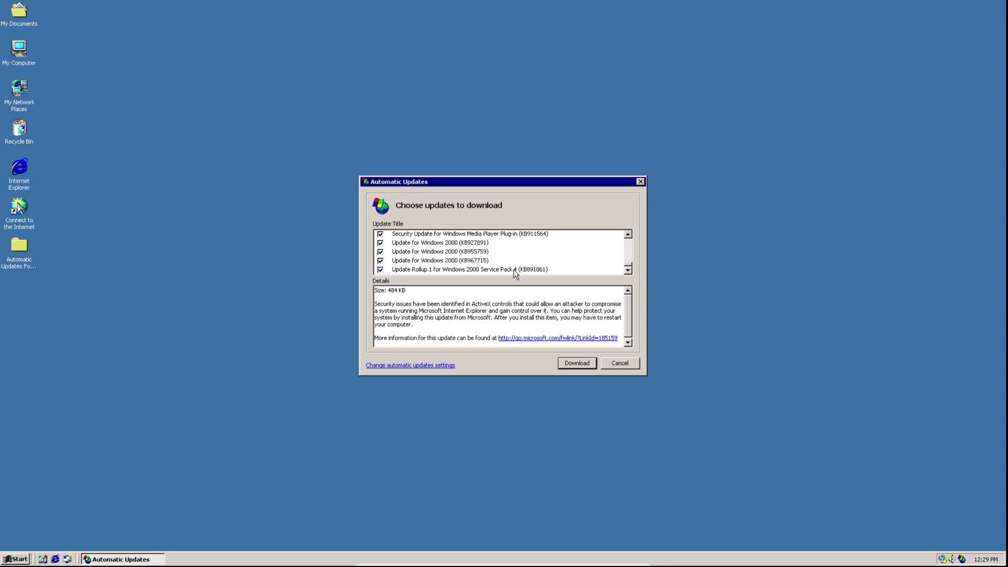
scroll(517, 271, "up", 1)
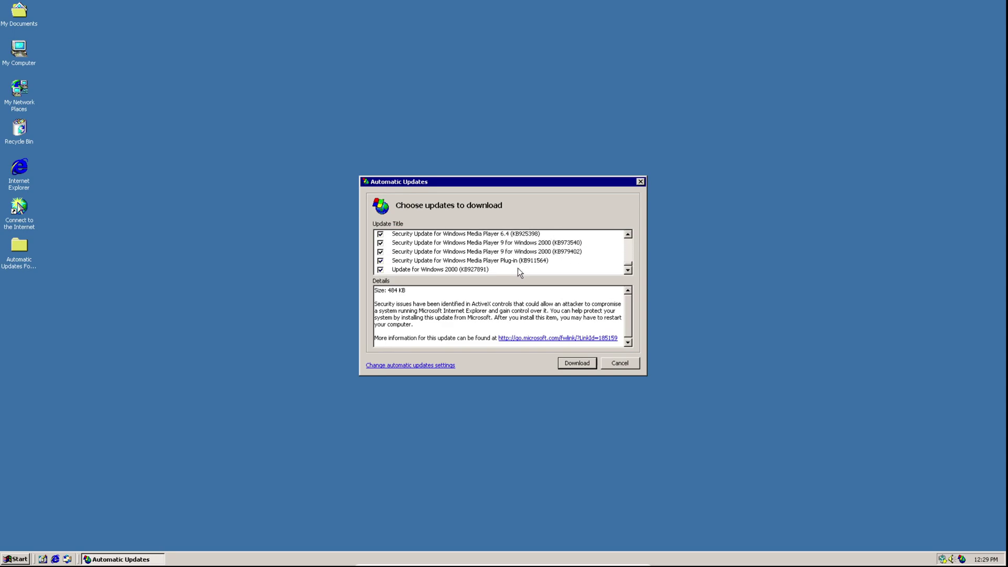
scroll(544, 241, "up", 5)
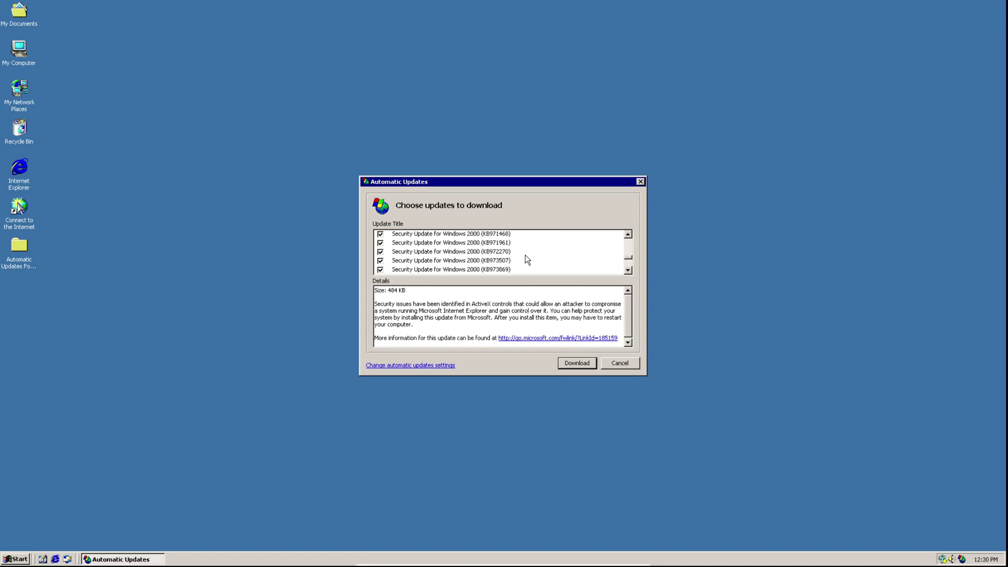
scroll(525, 252, "up", 5)
scroll(524, 252, "up", 5)
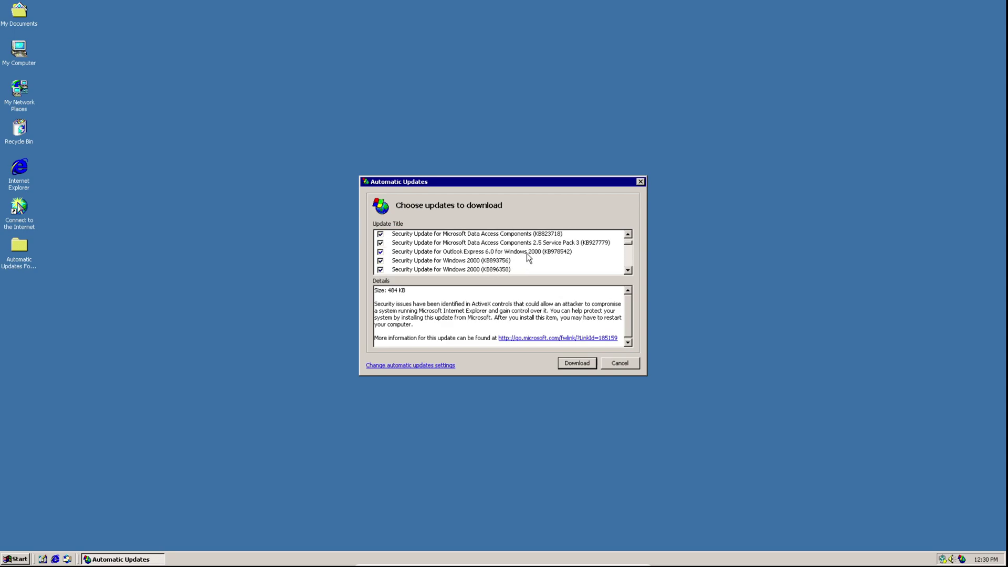
Download all checked updates, then open the install choices for the 102 downloaded updates
left_click(577, 363)
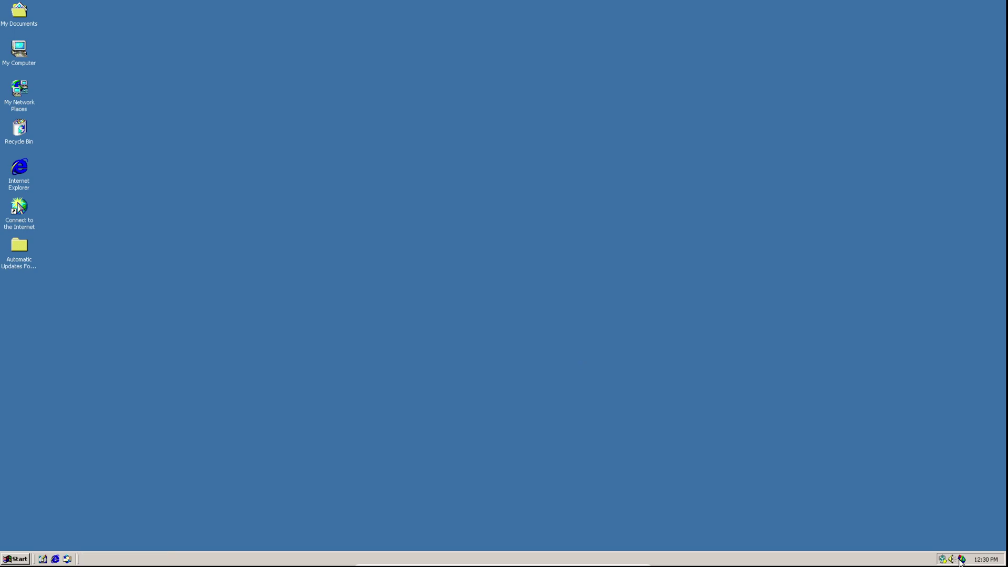
mouse_move(962, 561)
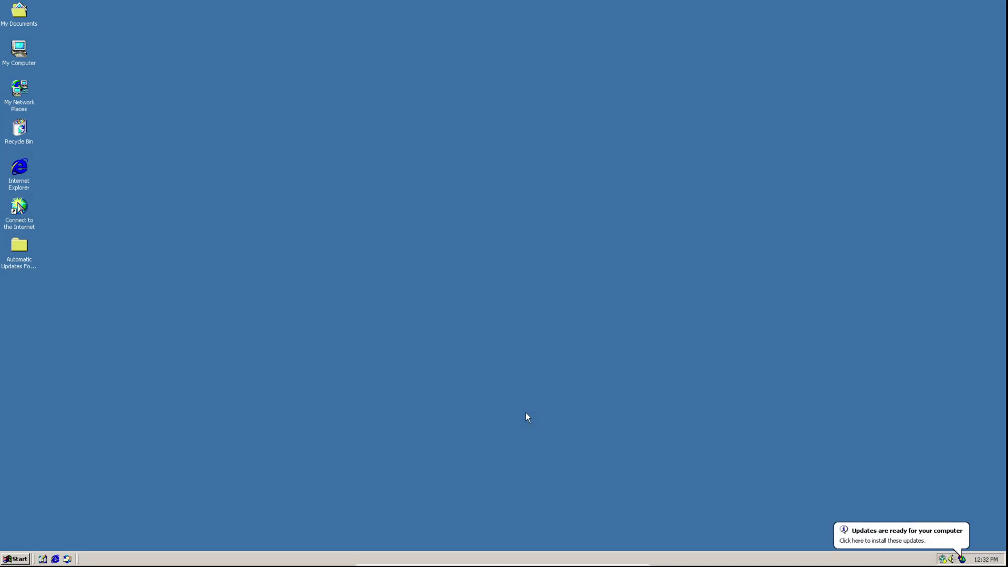
left_click(962, 560)
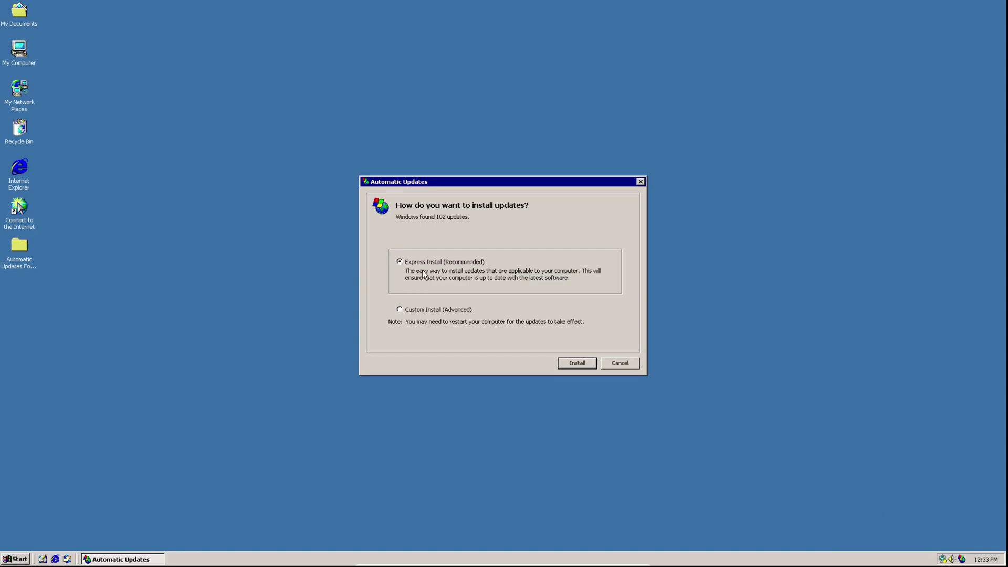
Use Custom Install, review the update list, and install all 102 checked updates
left_click(400, 310)
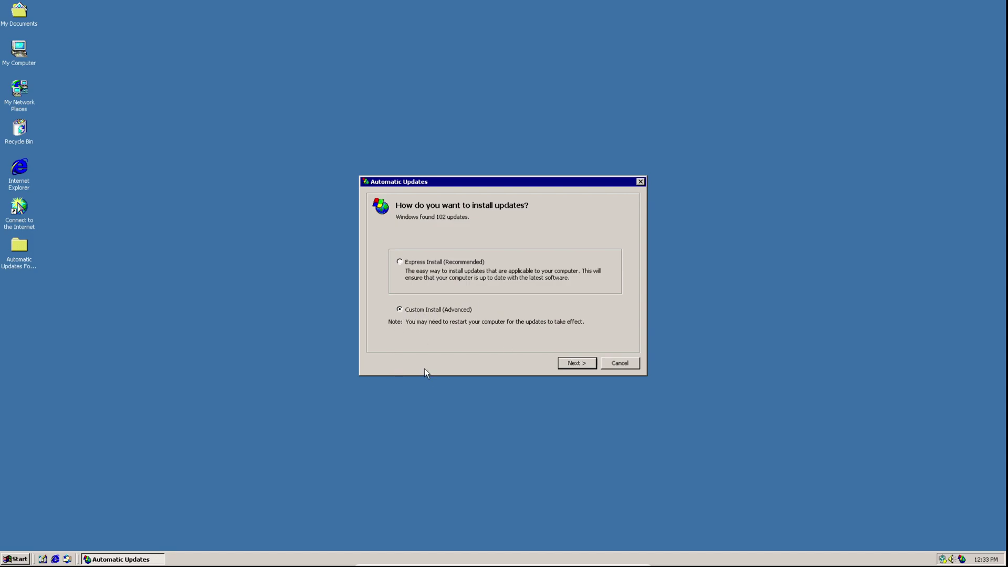
left_click(576, 364)
scroll(482, 246, "down", 4)
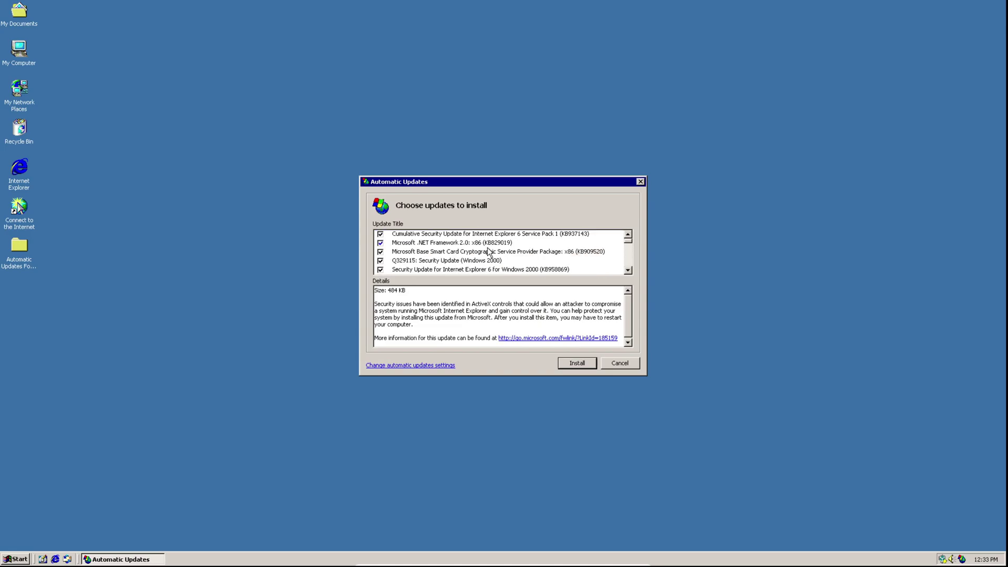
scroll(504, 252, "down", 6)
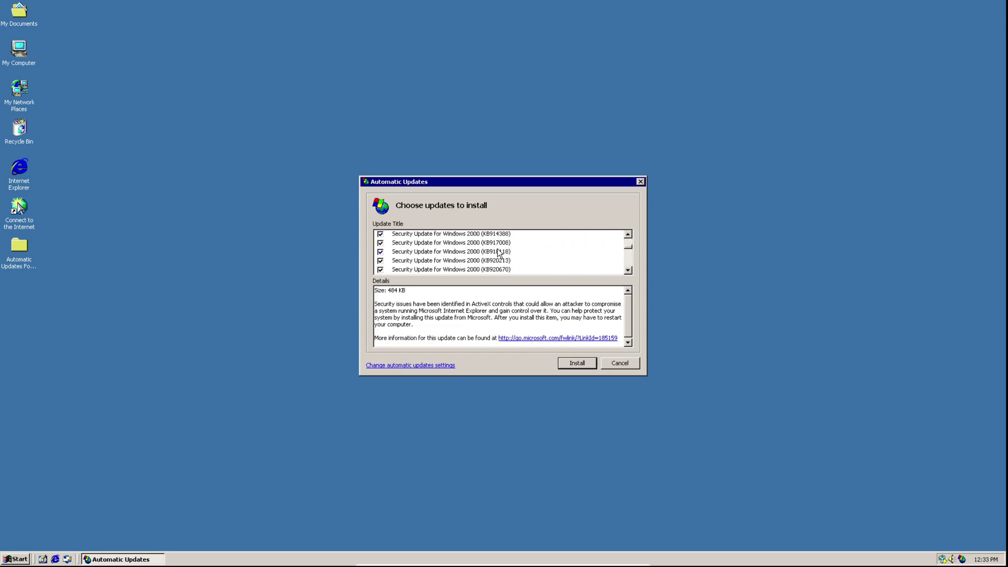
scroll(483, 256, "down", 6)
scroll(537, 254, "down", 3)
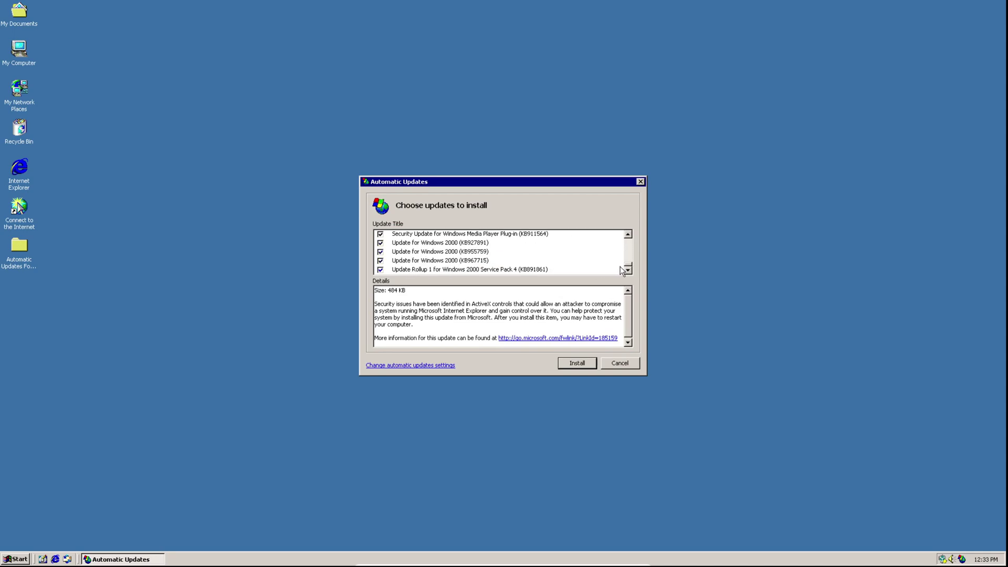
left_click_drag(628, 267, 628, 239)
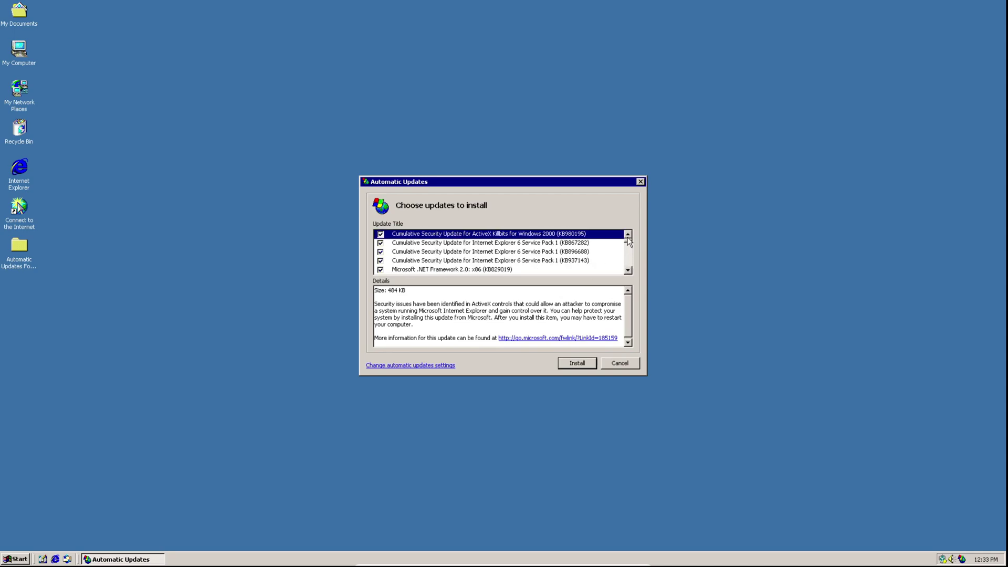
left_click(576, 363)
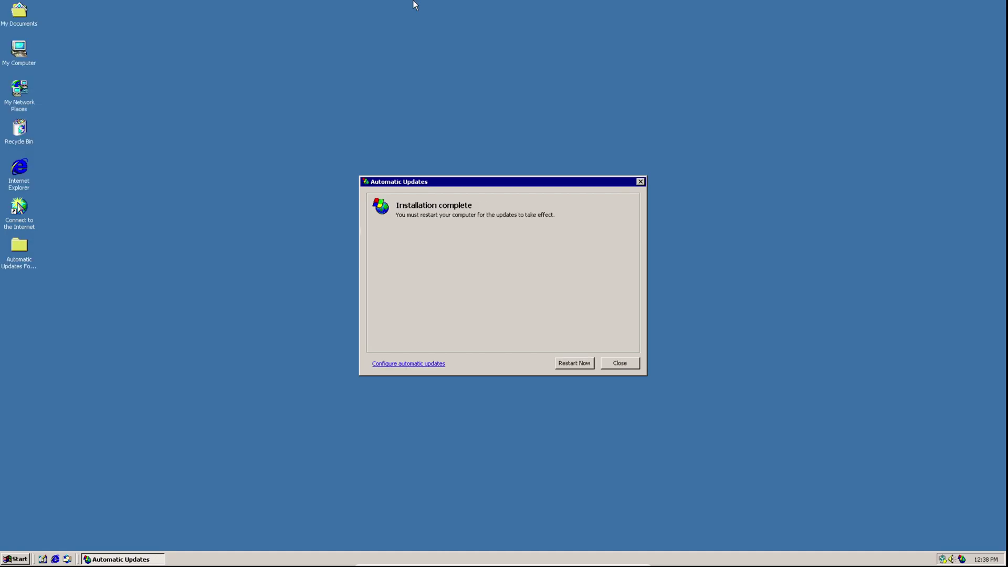
Choose Restart Now so Windows 2000 reboots and applies the installed updates
left_click(572, 364)
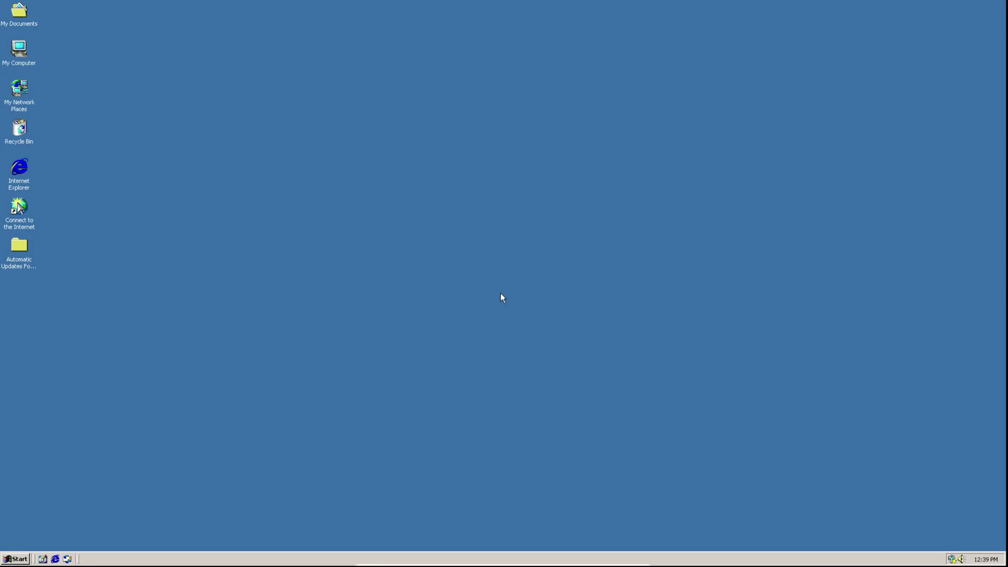
Rerun 'wuauclt /detectnow' from the Run box to trigger update detection again
key("super+r")
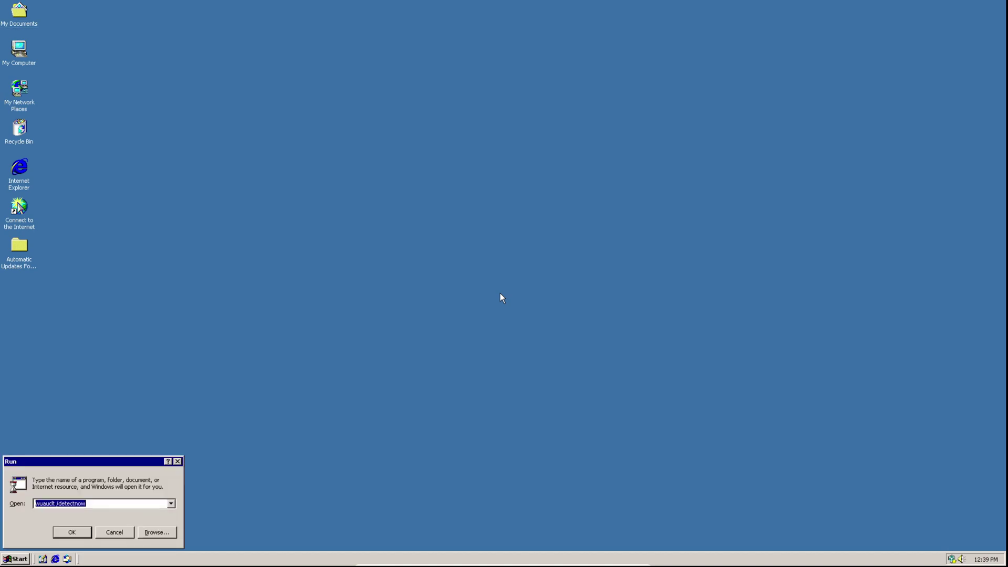
key("End")
key("Return")
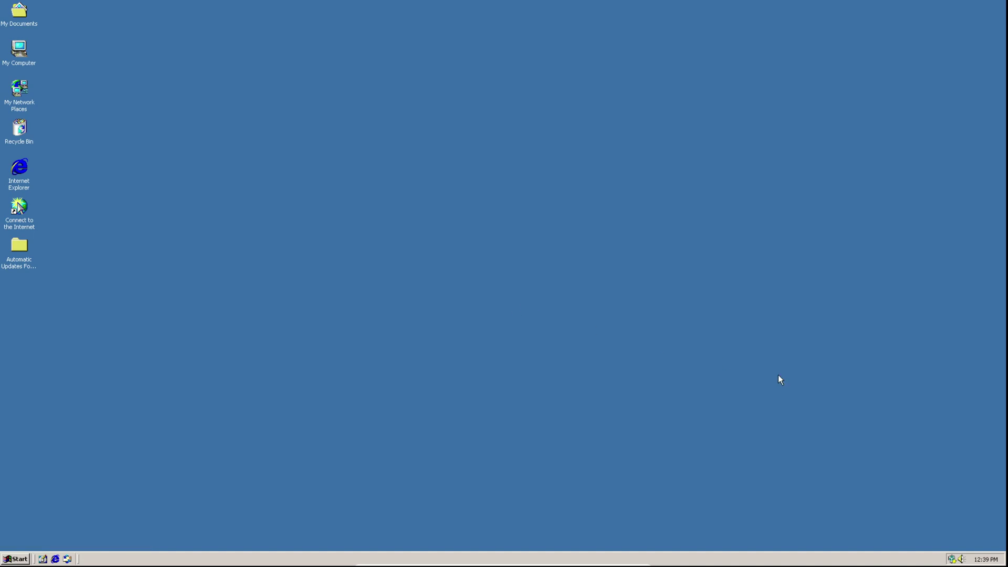